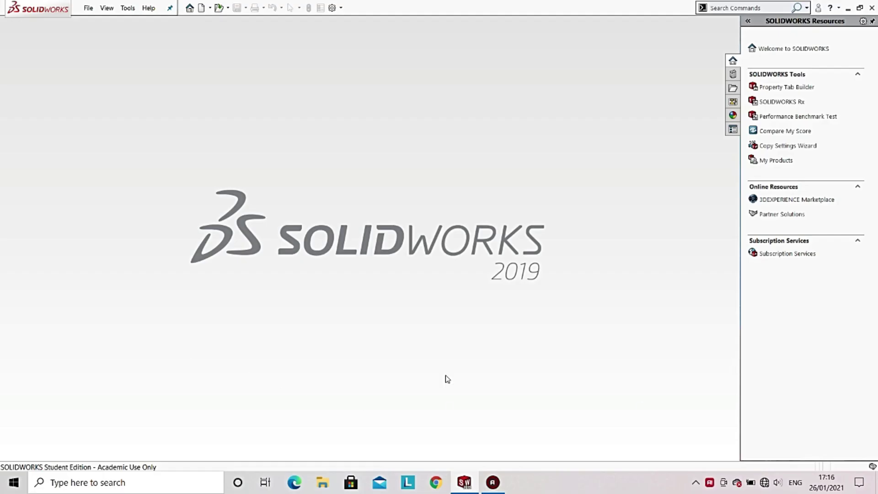
# - Create a new blank Part document (Part1) from File > New
pyautogui.click(89, 9)
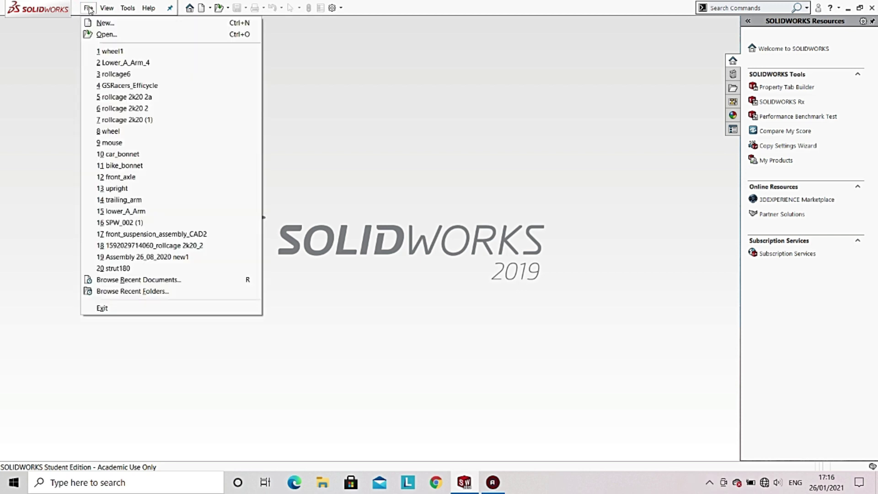
pyautogui.click(103, 24)
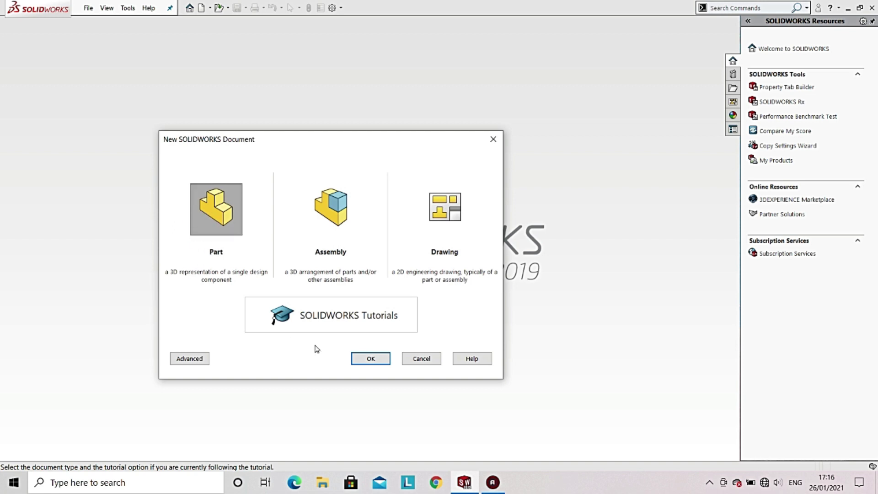
pyautogui.click(372, 359)
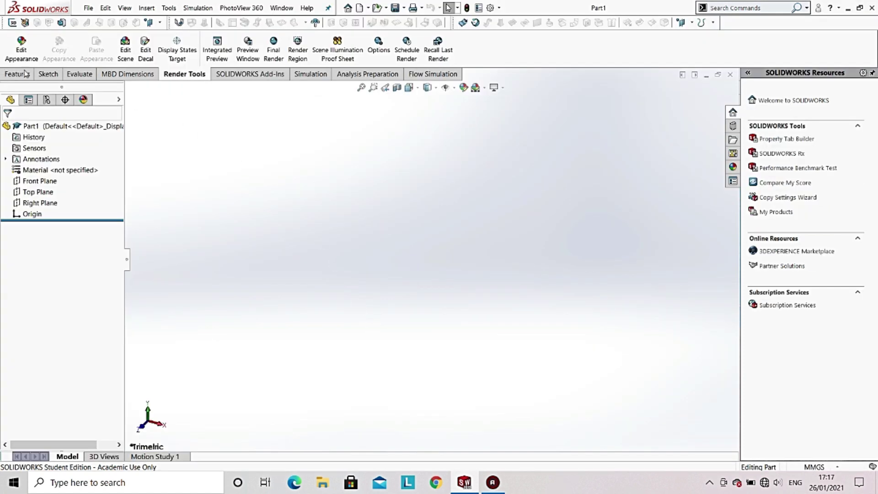
# - Review the Sketch tab, turn on Instant2D, then switch to the Features tab
pyautogui.click(45, 75)
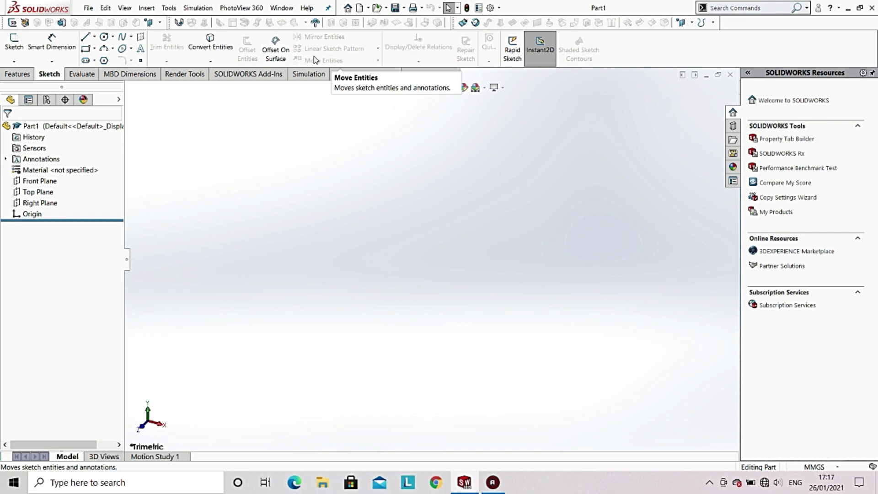
pyautogui.click(544, 64)
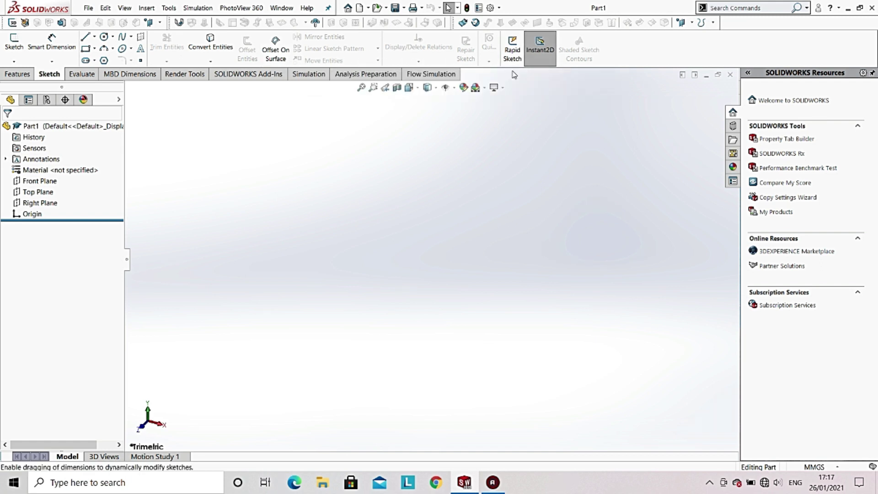
pyautogui.click(19, 74)
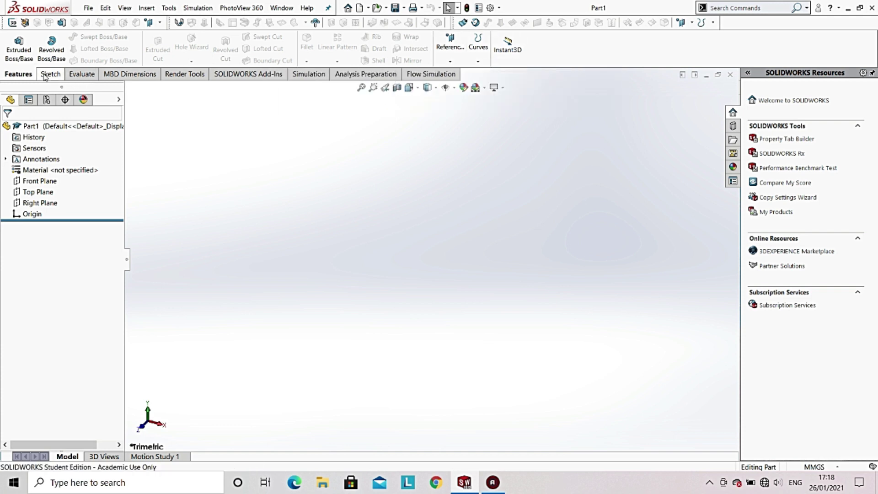
# - Look through the Evaluate tab and its design study options, then the MBD Dimensions tab
pyautogui.click(83, 75)
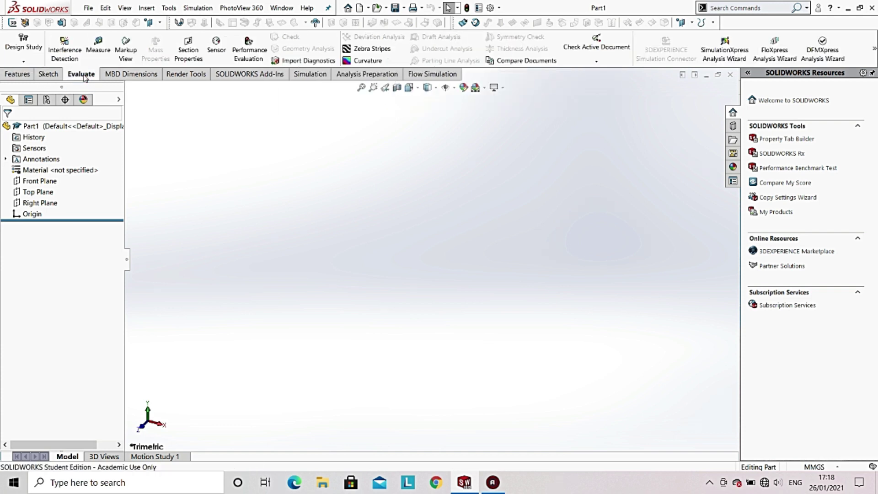
pyautogui.click(24, 62)
pyautogui.click(28, 64)
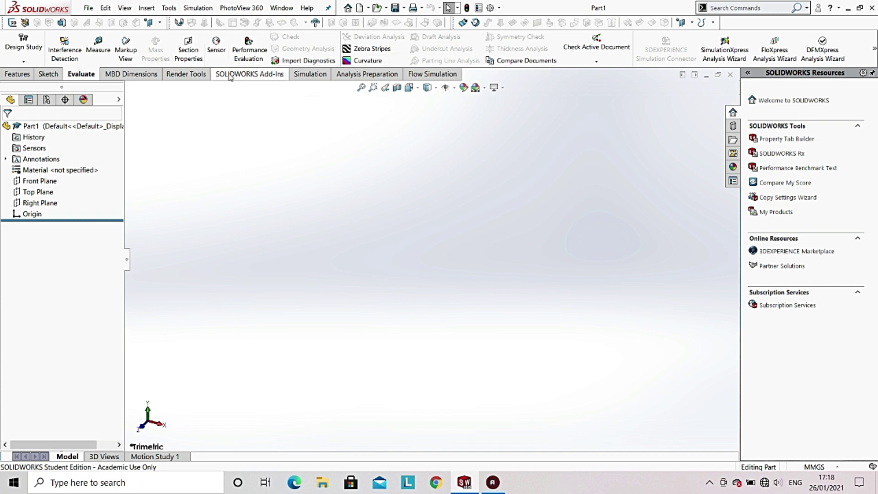
pyautogui.click(117, 74)
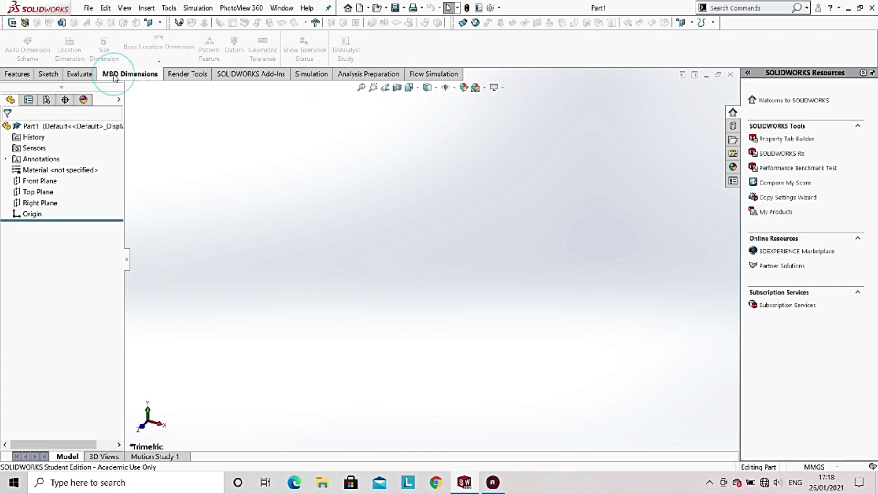
# - Tour the Render Tools, Add-Ins, Simulation, Analysis Preparation and Flow Simulation tabs
pyautogui.click(187, 75)
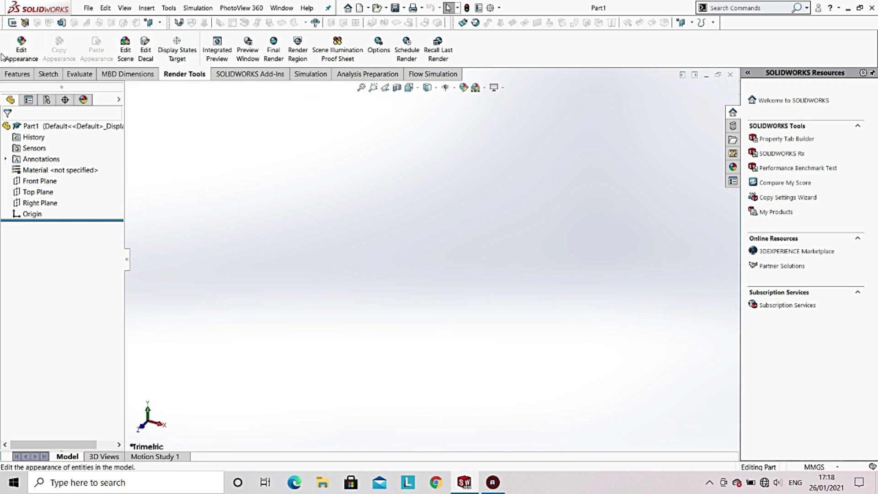
pyautogui.click(243, 76)
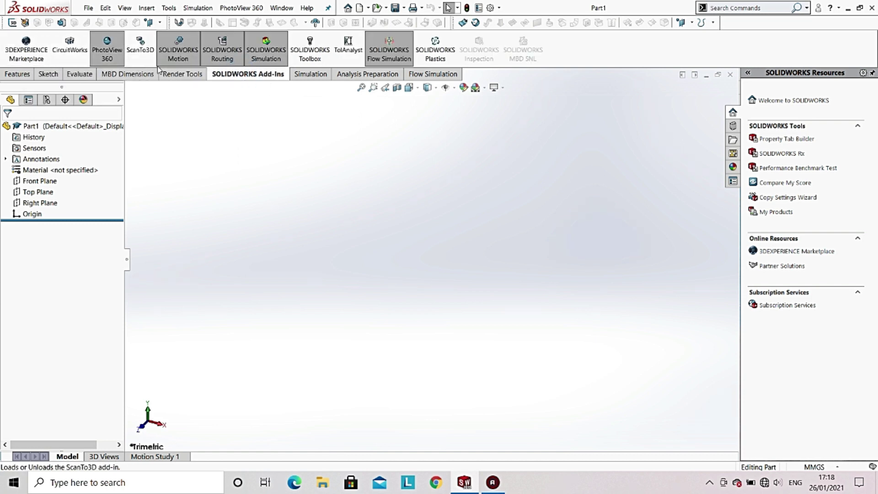
pyautogui.click(310, 79)
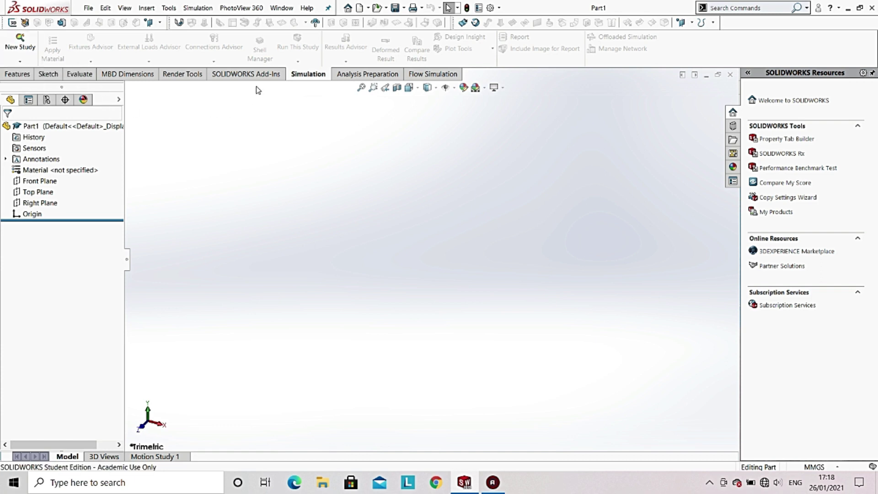
pyautogui.click(349, 77)
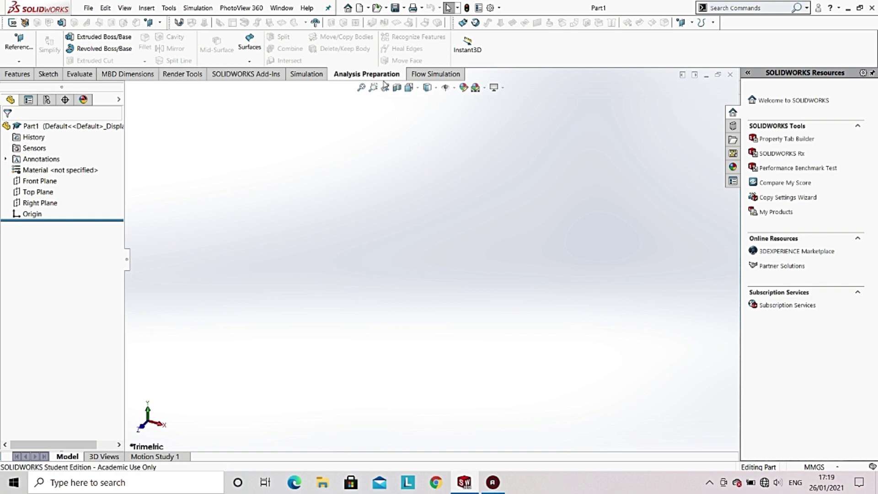
pyautogui.click(432, 78)
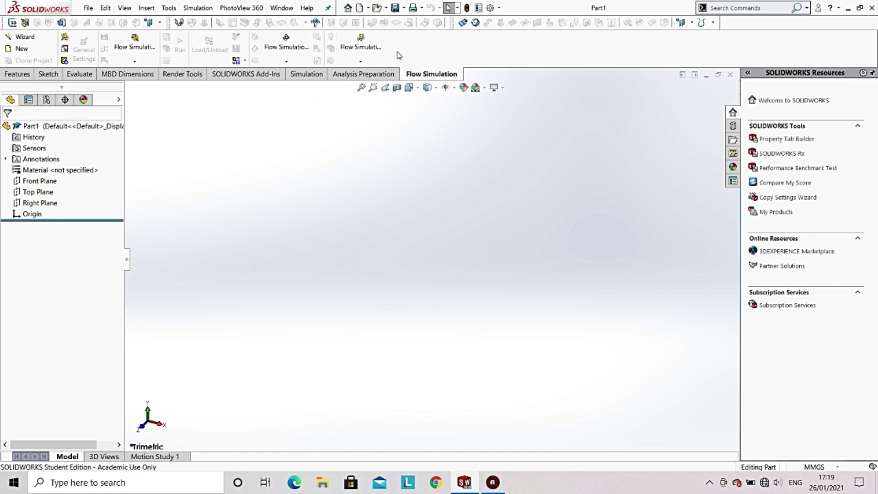
pyautogui.rightClick(612, 52)
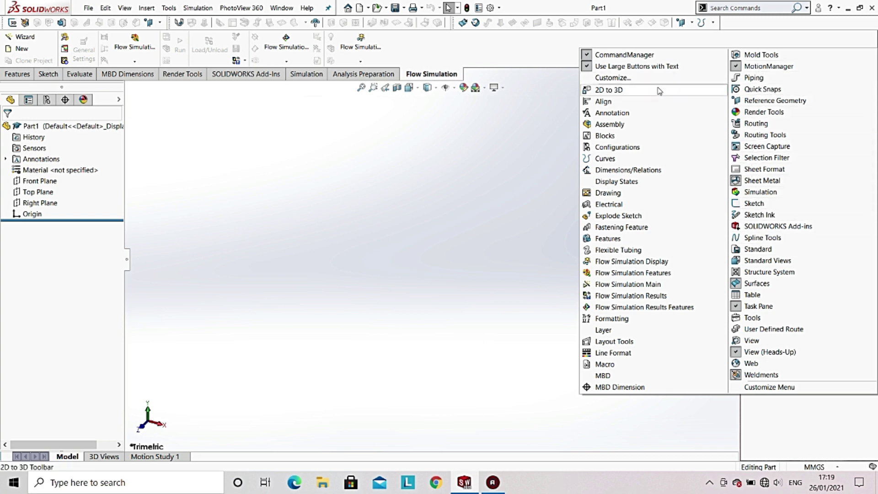
pyautogui.click(523, 58)
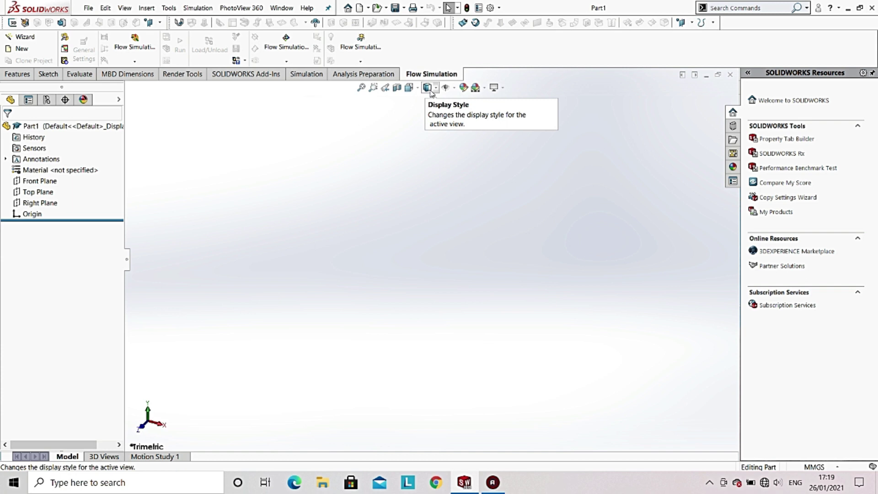
pyautogui.click(455, 88)
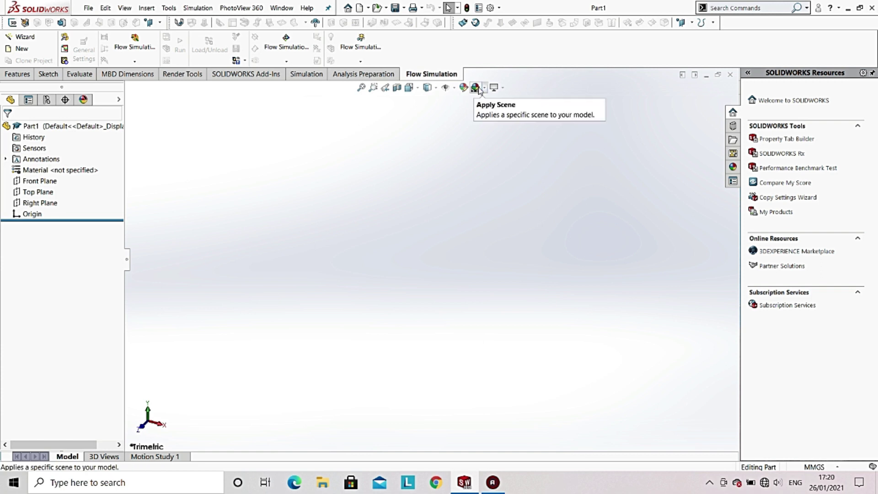
# - Browse the Apply Scene and View Settings dropdowns, then open the File menu
pyautogui.click(484, 87)
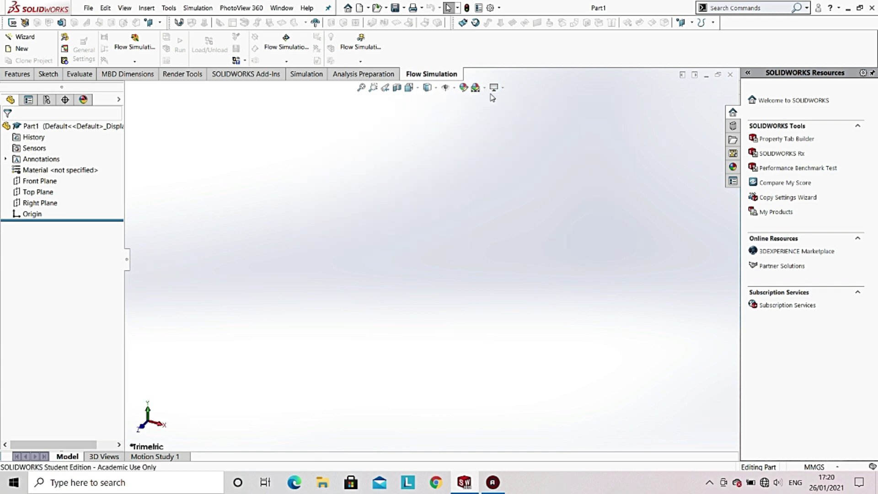
pyautogui.click(505, 88)
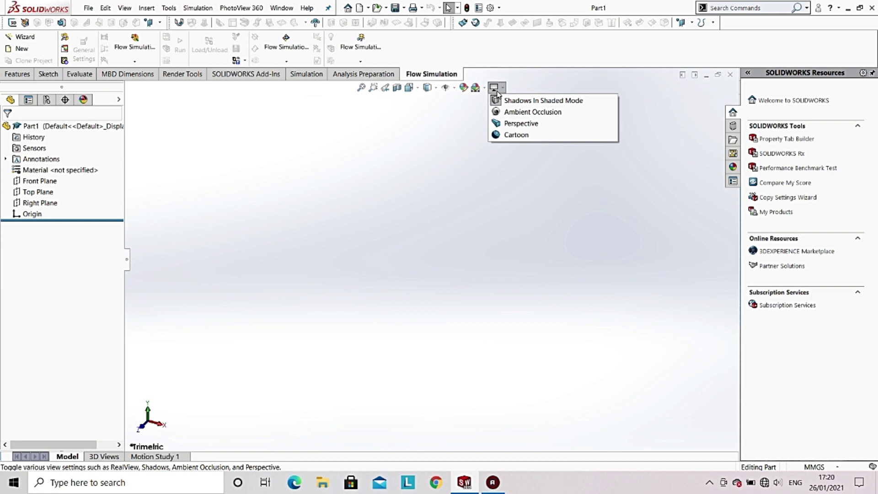
pyautogui.click(344, 145)
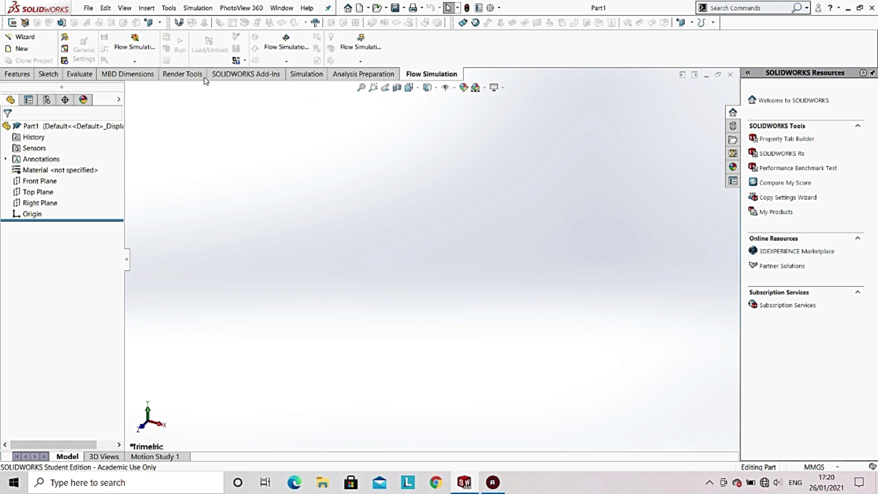
pyautogui.click(88, 8)
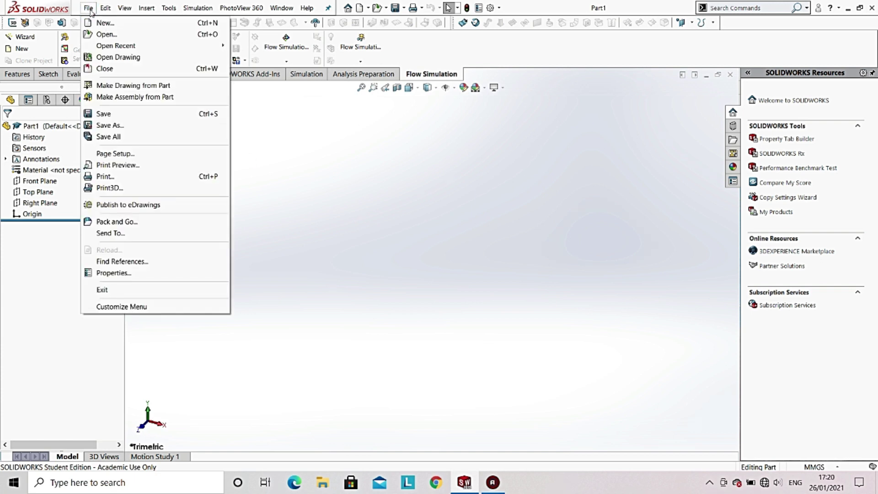
# - Create a new Assembly document, Assem1, leaving it without any inserted components
pyautogui.click(100, 24)
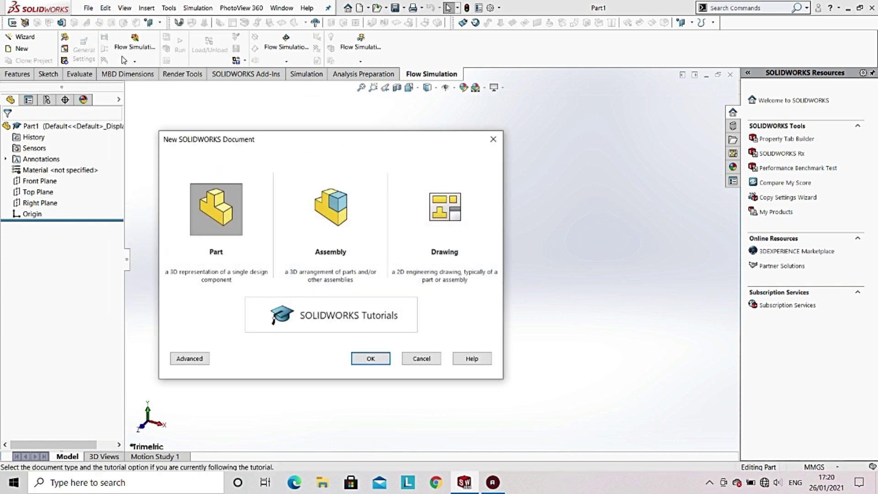
pyautogui.click(346, 220)
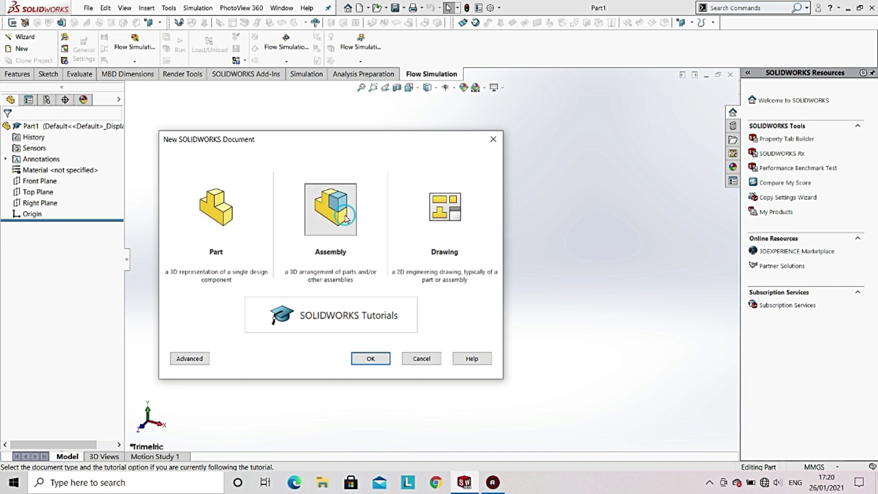
pyautogui.click(368, 359)
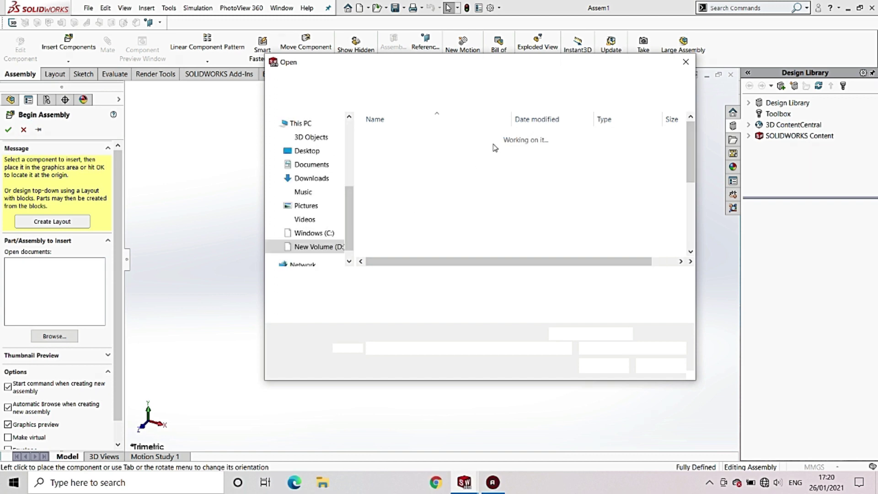
pyautogui.click(686, 62)
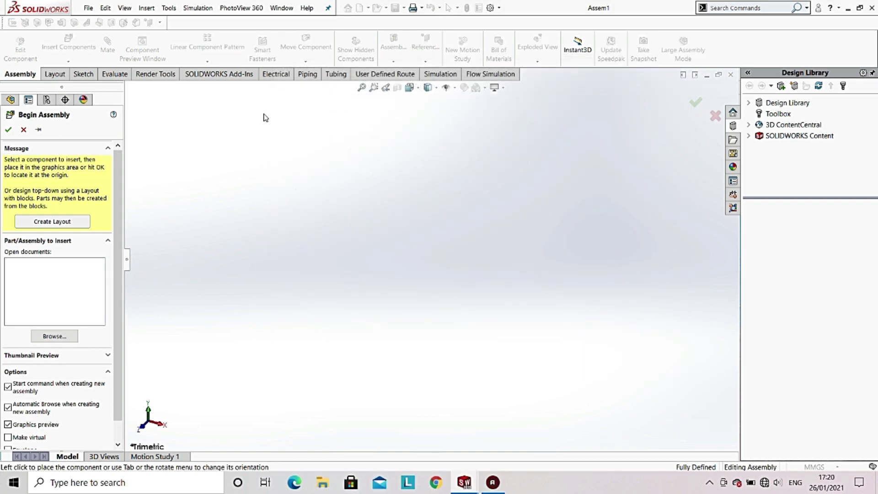
pyautogui.click(23, 129)
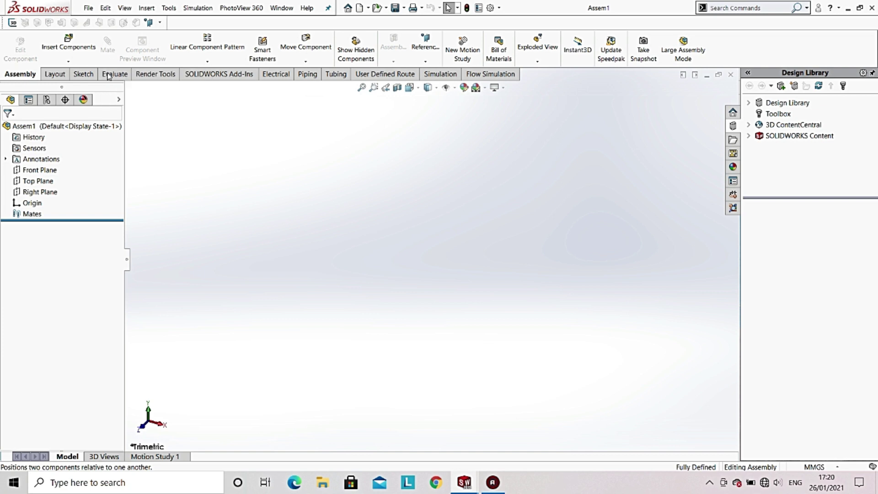
pyautogui.click(205, 61)
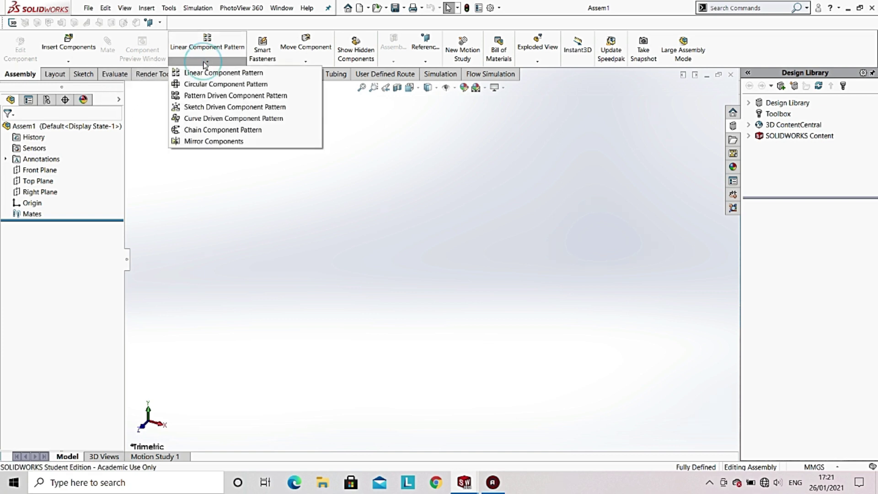
pyautogui.click(207, 168)
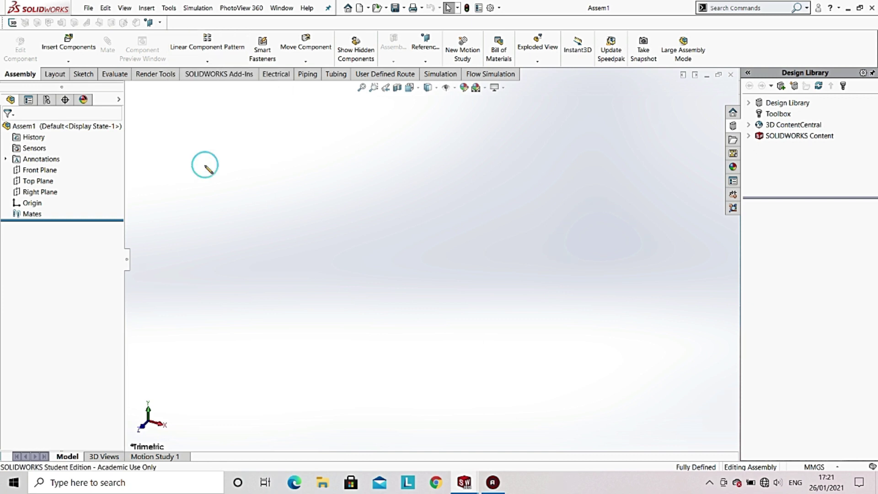
pyautogui.click(301, 61)
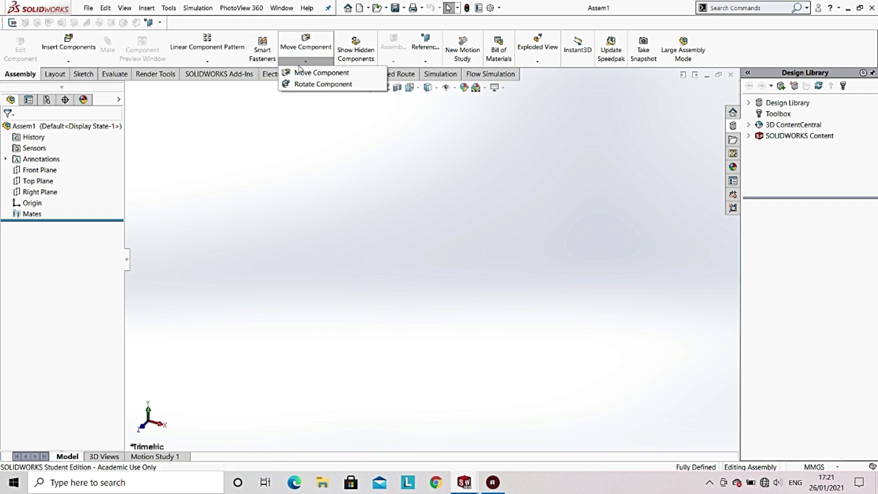
pyautogui.click(316, 100)
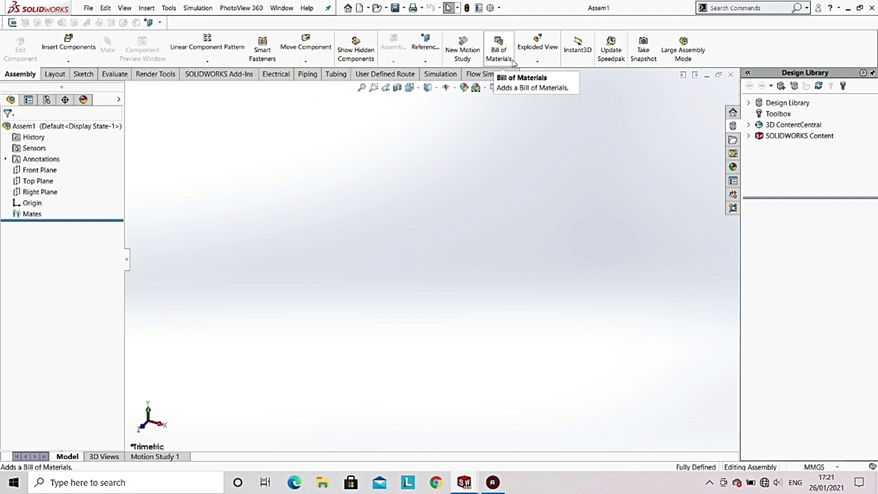
pyautogui.click(538, 62)
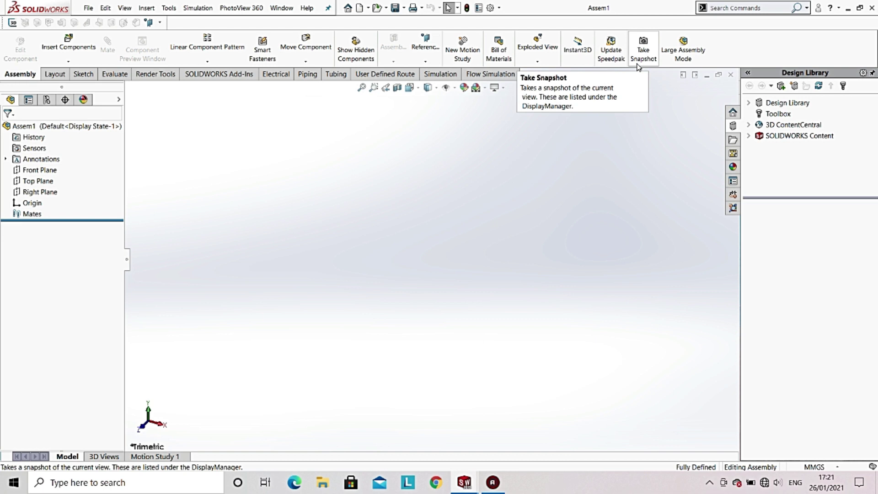
pyautogui.click(82, 74)
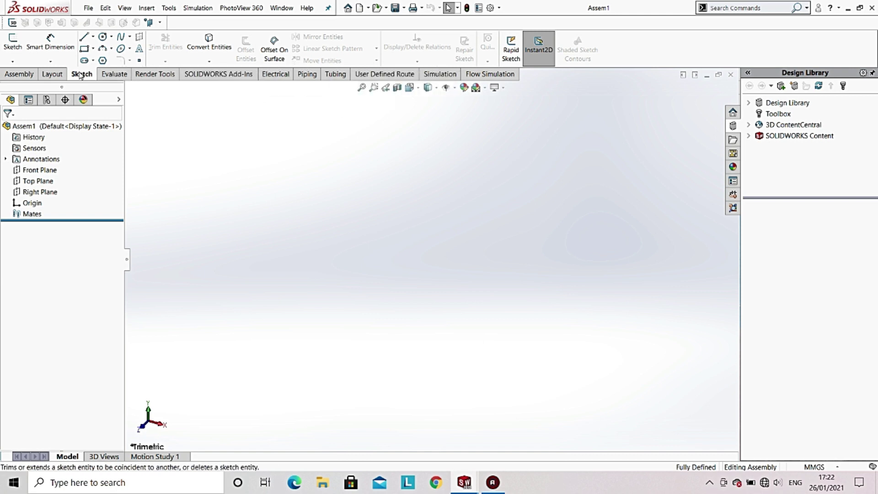
pyautogui.click(52, 74)
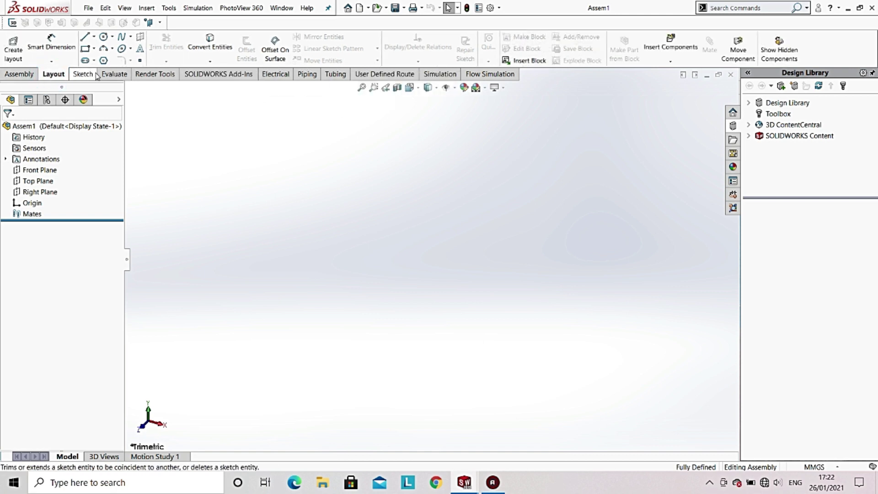
pyautogui.click(118, 74)
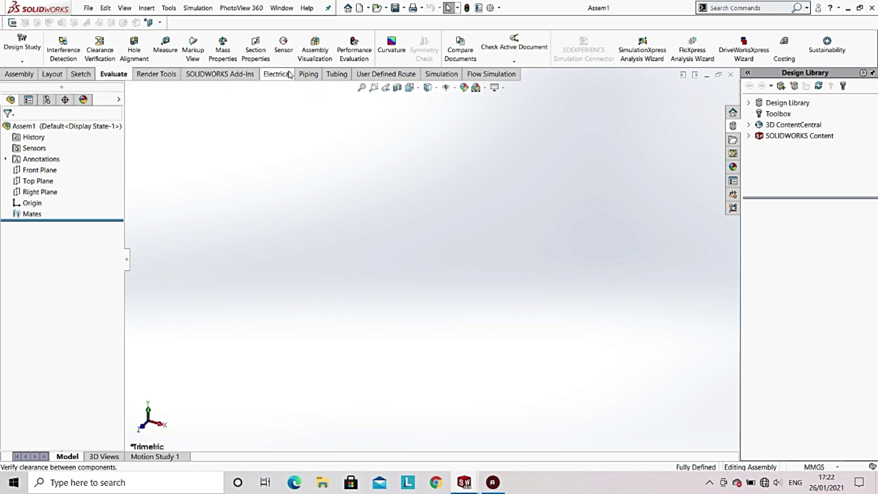
pyautogui.click(178, 77)
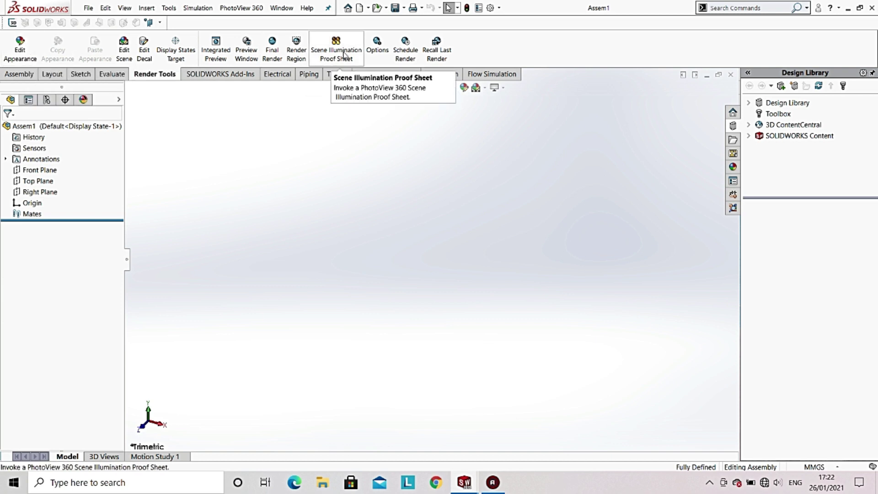
pyautogui.click(244, 79)
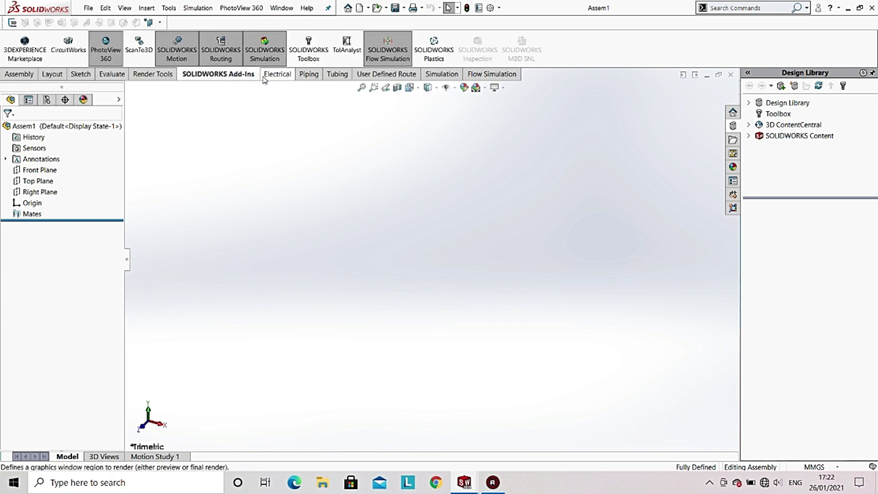
pyautogui.click(269, 78)
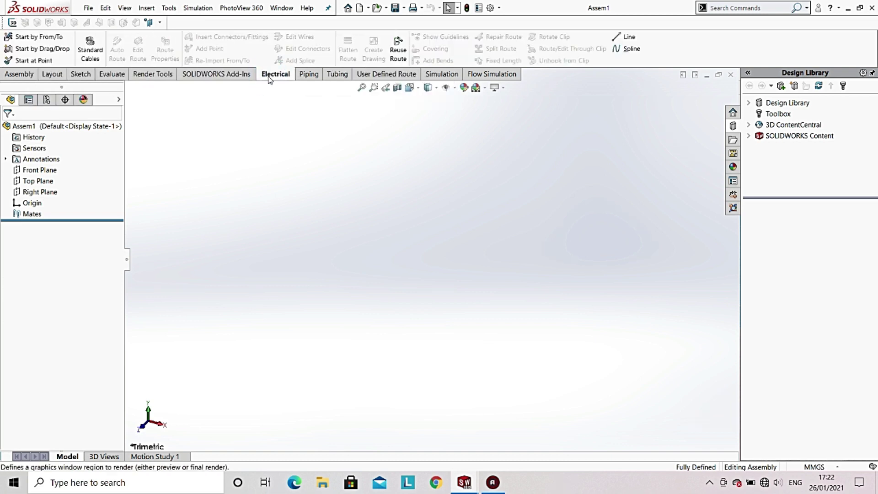
pyautogui.click(306, 75)
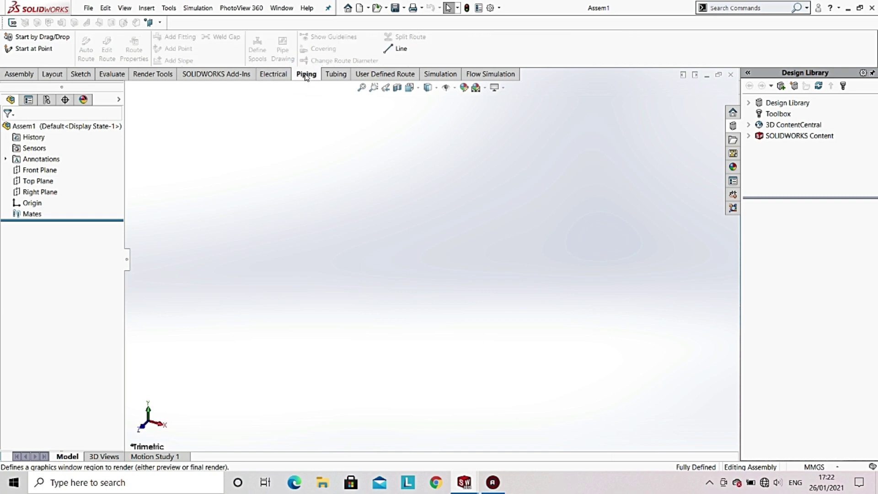
pyautogui.click(329, 76)
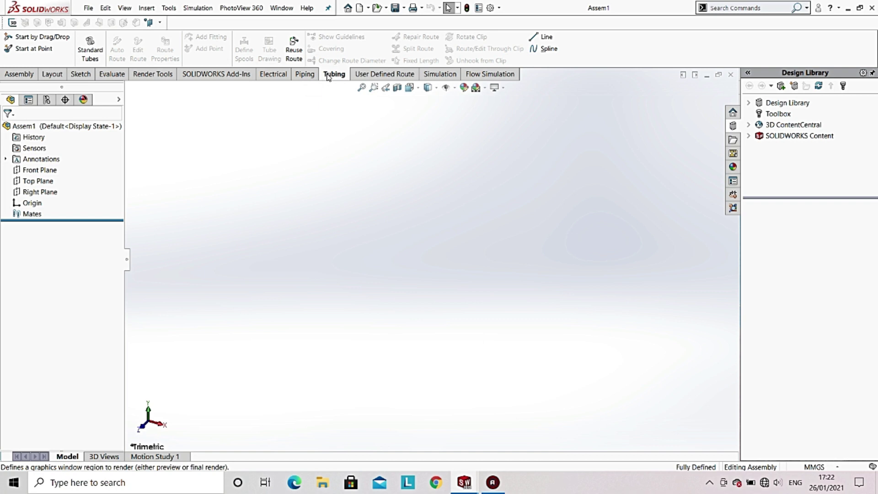
pyautogui.click(378, 75)
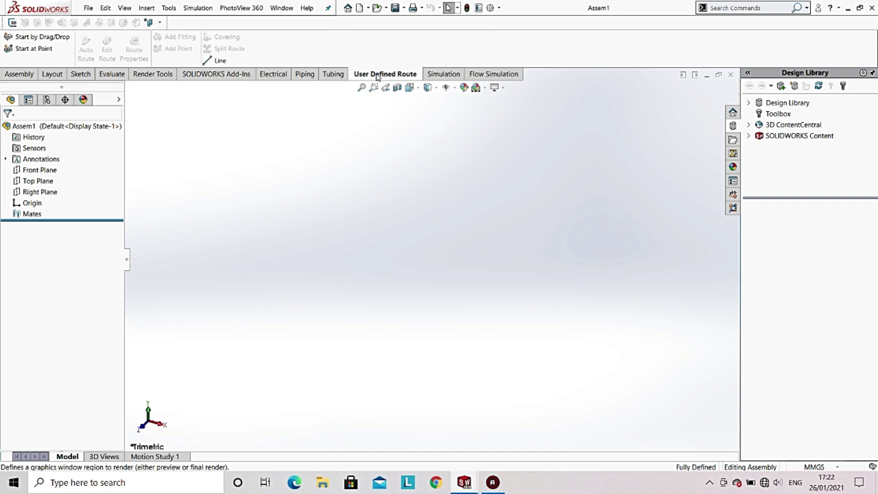
pyautogui.click(441, 76)
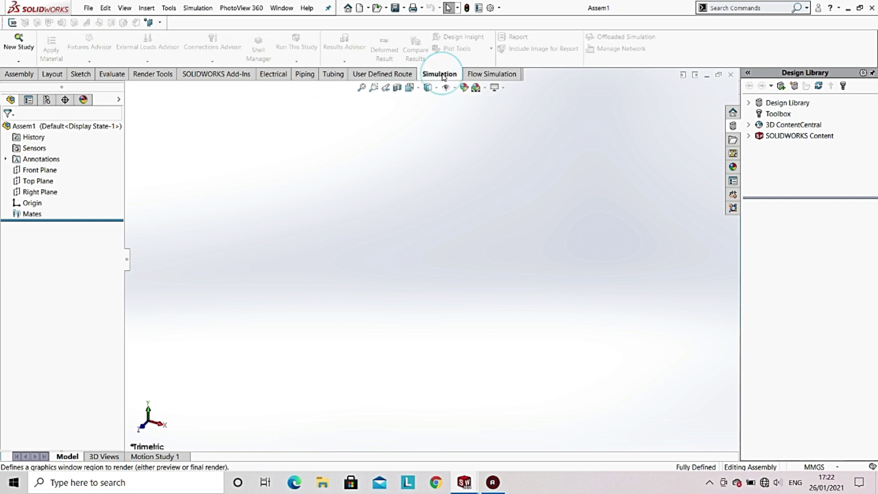
pyautogui.click(480, 76)
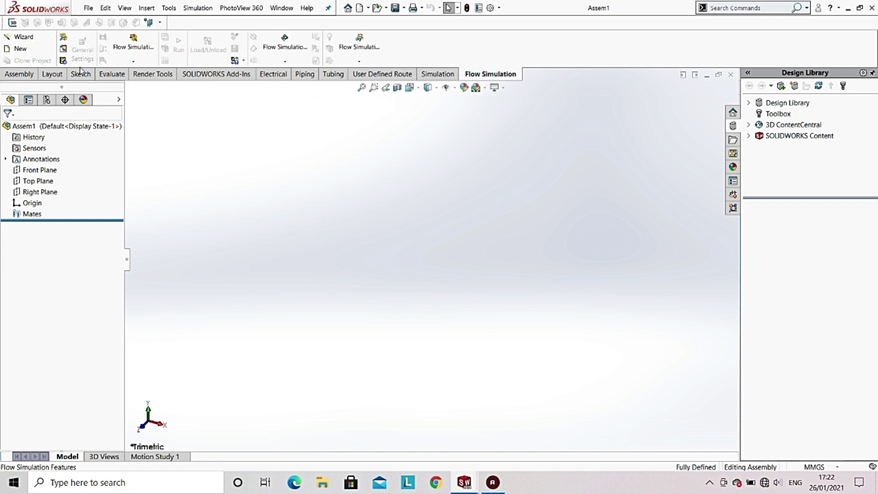
pyautogui.click(27, 76)
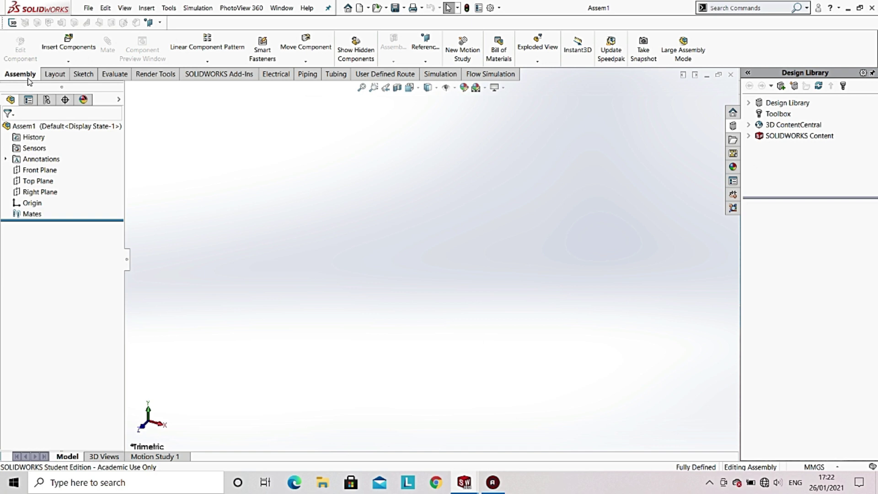
# - Create a new Drawing, Draw1, using the A0 (ISO) sheet size
pyautogui.click(88, 8)
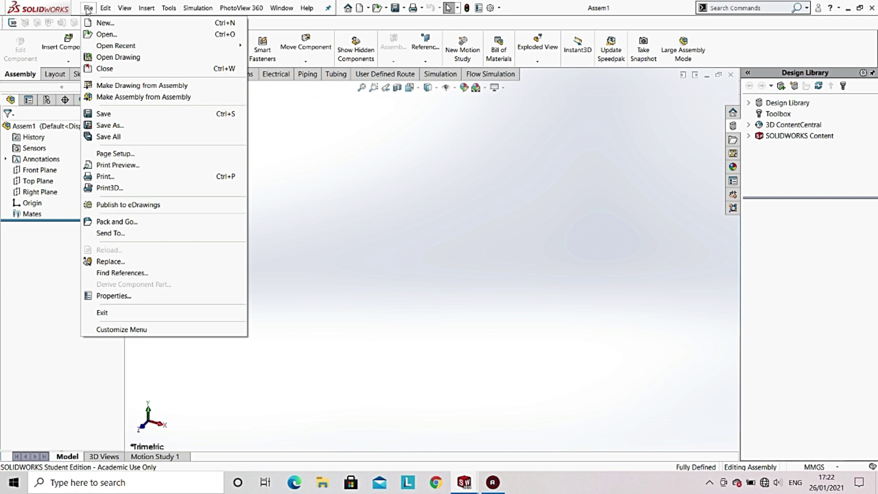
pyautogui.click(103, 25)
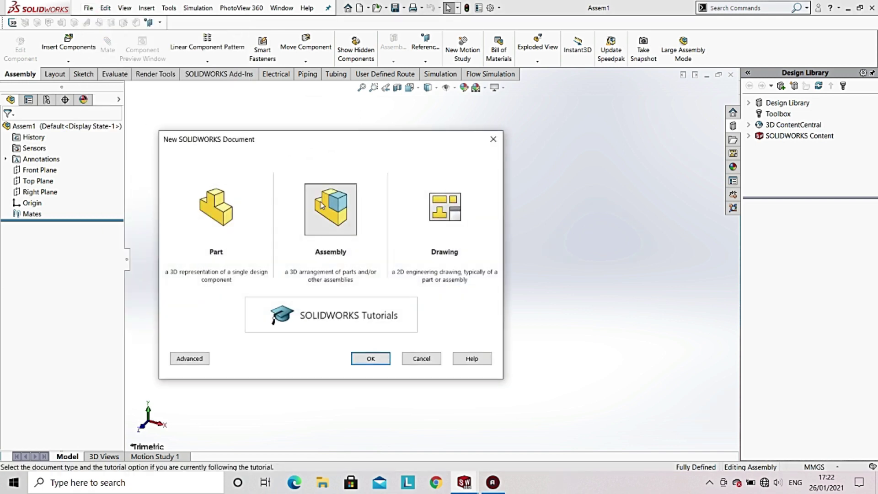
pyautogui.click(439, 211)
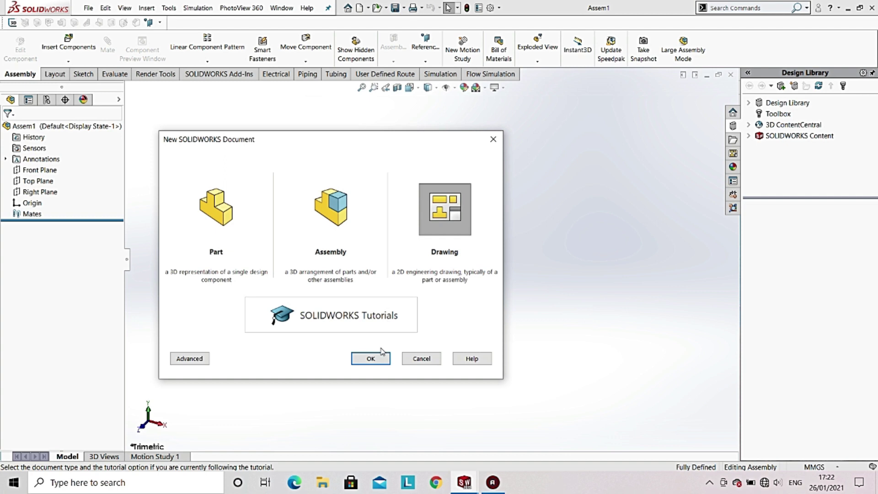
pyautogui.click(380, 364)
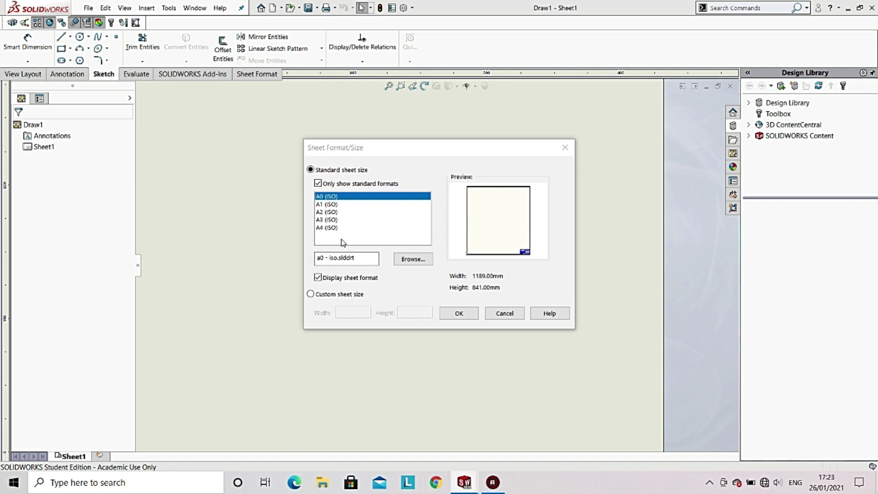
pyautogui.click(459, 311)
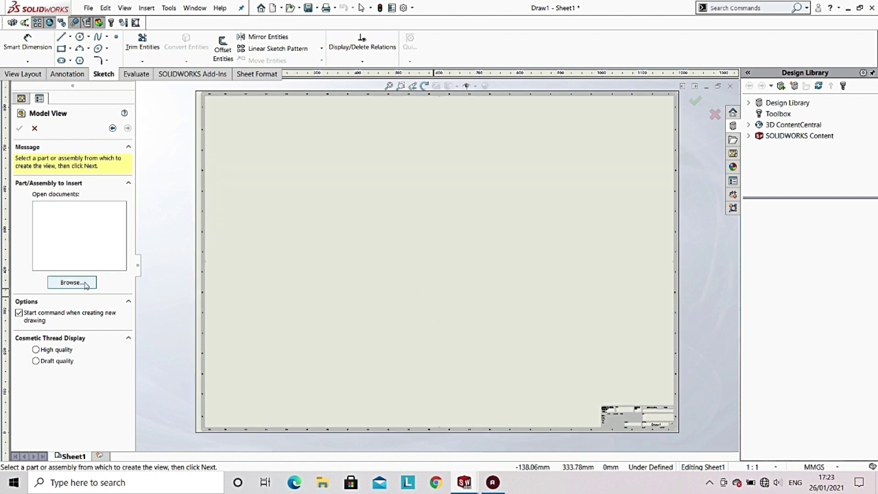
# - Tour the View Layout, Annotation, Sketch, Evaluate, Add-Ins and Sheet Format tabs, then cancel Model View
pyautogui.click(30, 77)
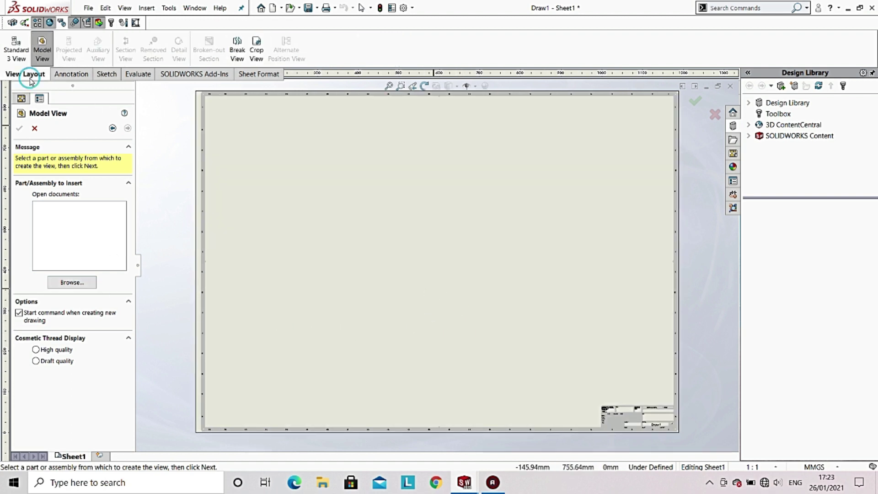
pyautogui.click(71, 77)
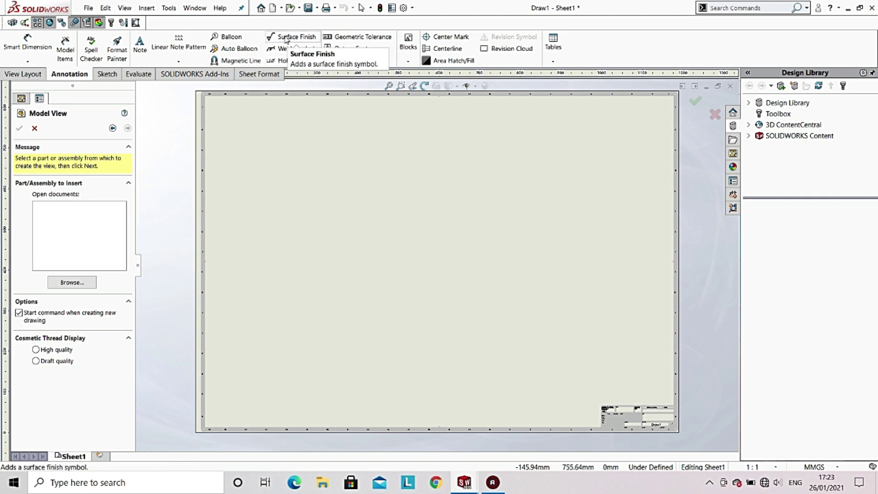
pyautogui.click(107, 74)
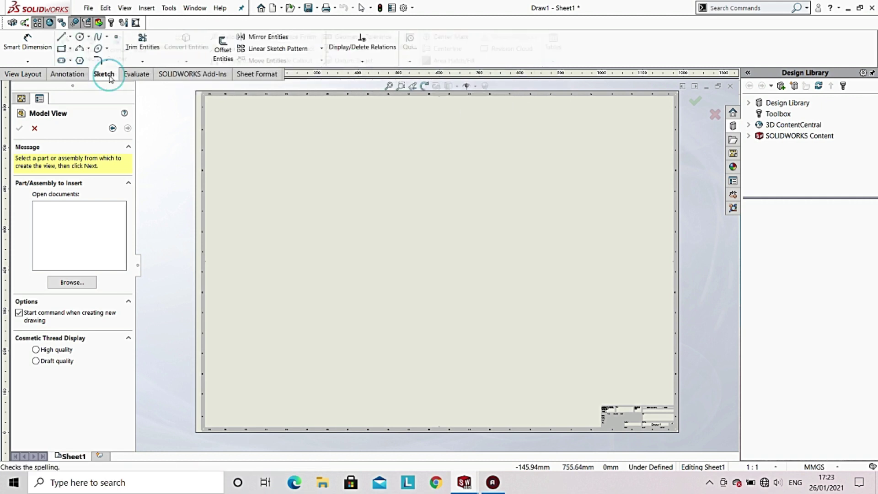
pyautogui.click(136, 74)
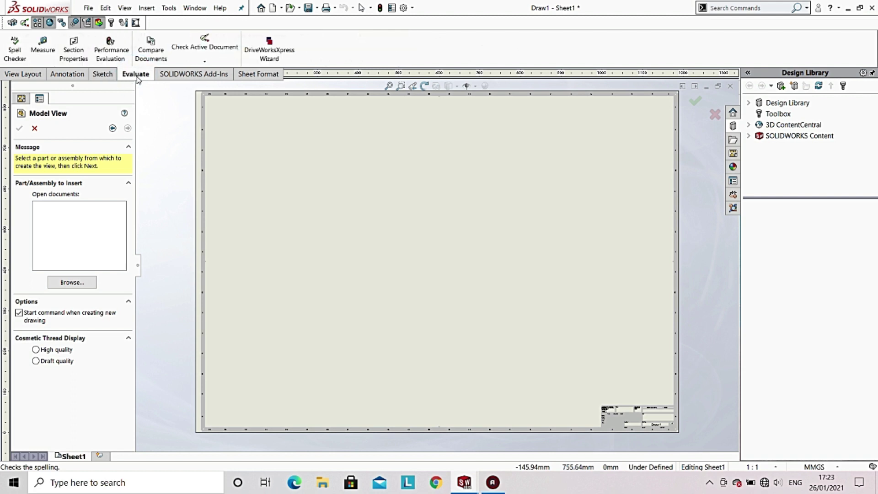
pyautogui.click(198, 80)
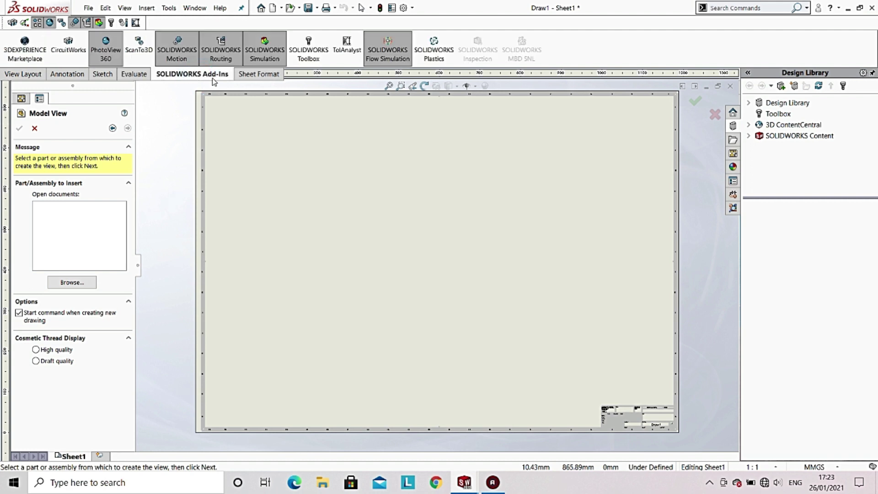
pyautogui.click(246, 79)
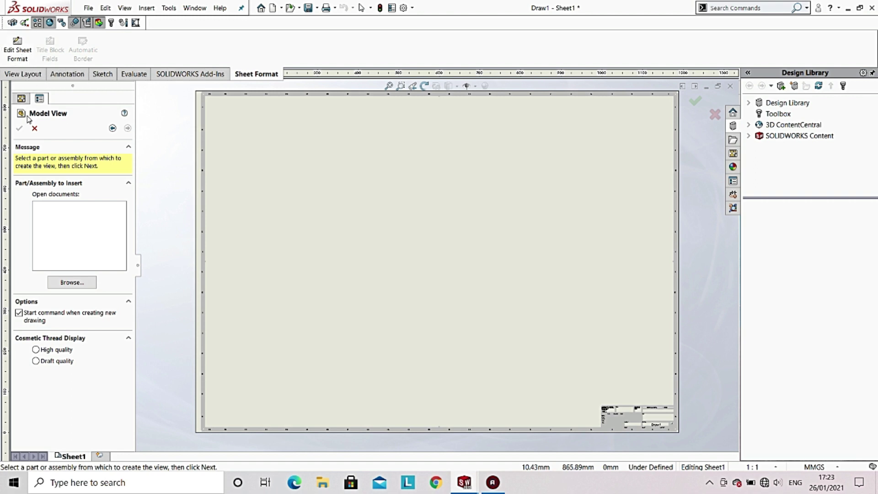
pyautogui.click(35, 129)
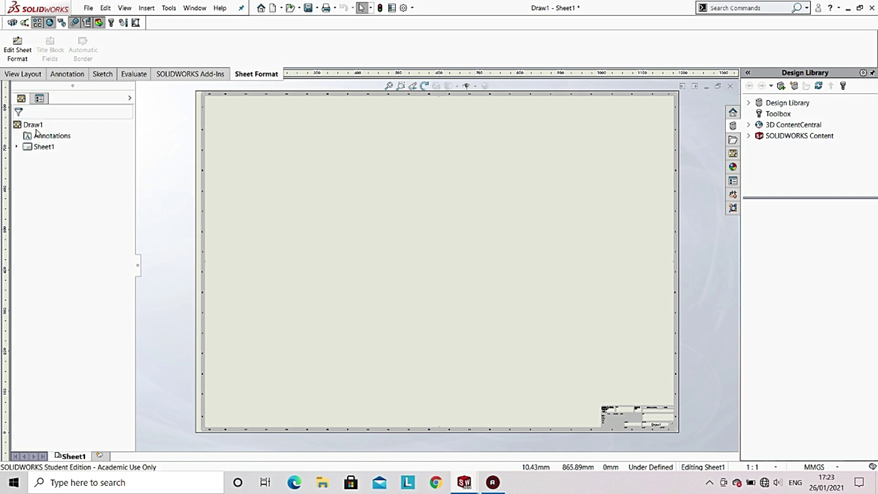
# - Add in the Toolbox library from the Design Library
pyautogui.click(24, 75)
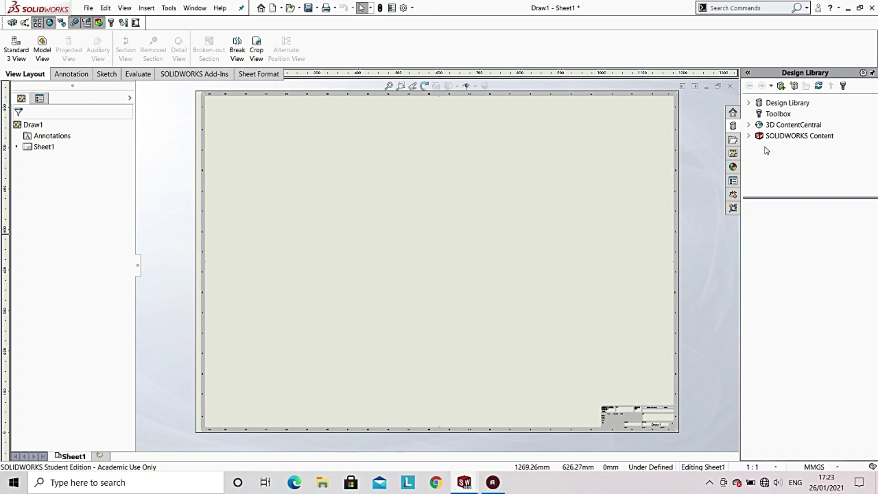
pyautogui.click(776, 115)
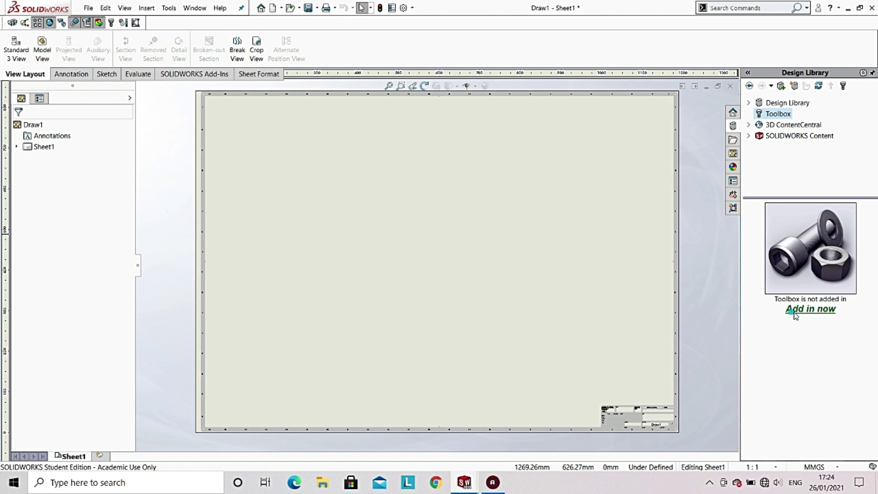
pyautogui.click(794, 313)
pyautogui.click(794, 311)
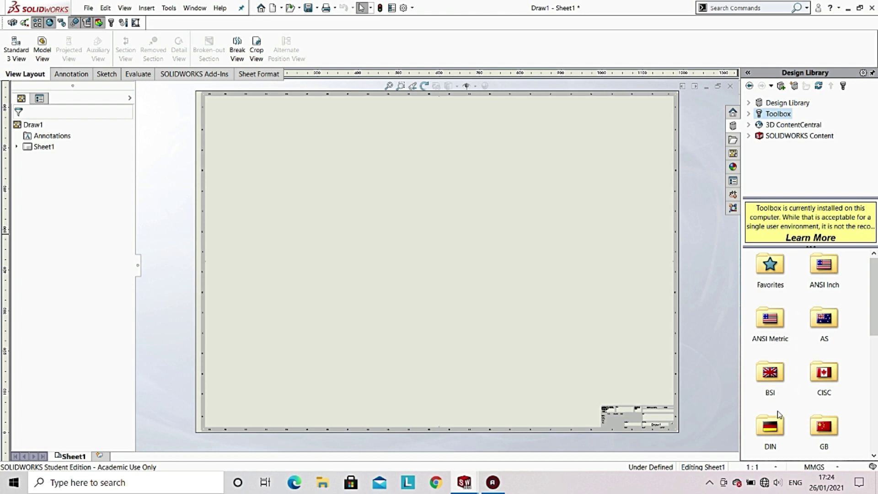
# - Browse Toolbox to DIN > Bolts and Screws > Hex Bolts - Structural
pyautogui.scroll(-3, 778, 411)
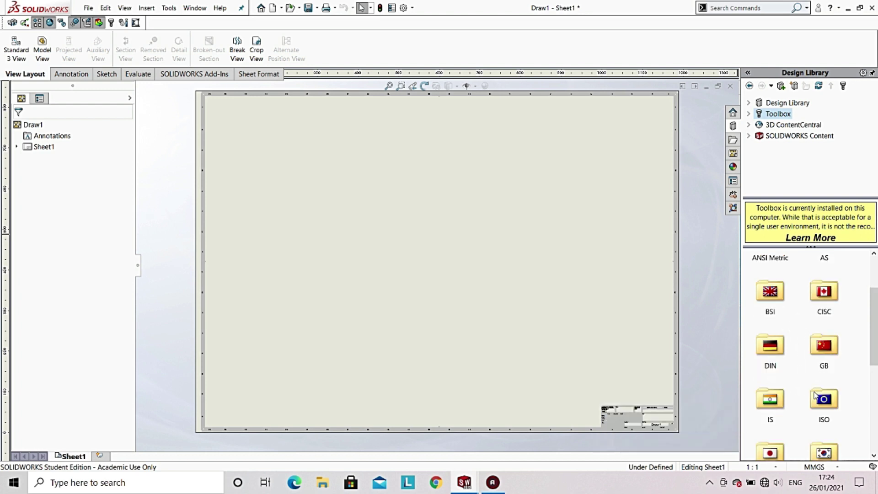
pyautogui.scroll(-5, 814, 394)
pyautogui.scroll(8, 815, 393)
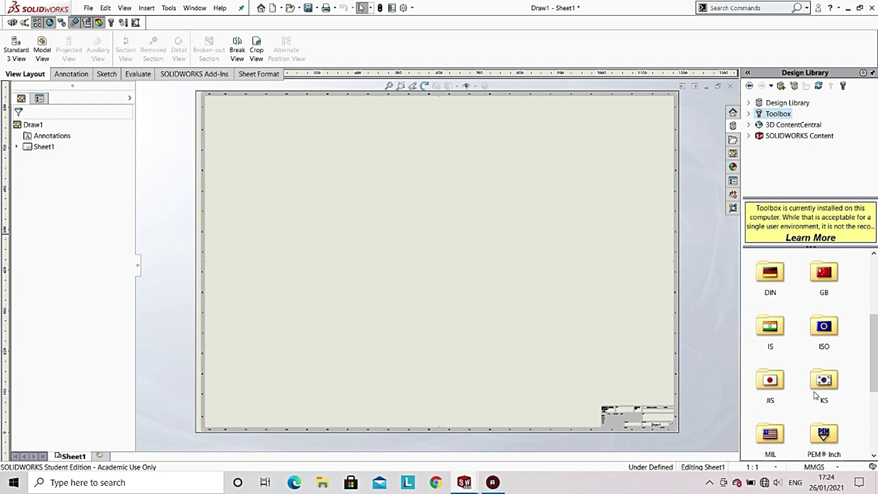
pyautogui.doubleClick(769, 434)
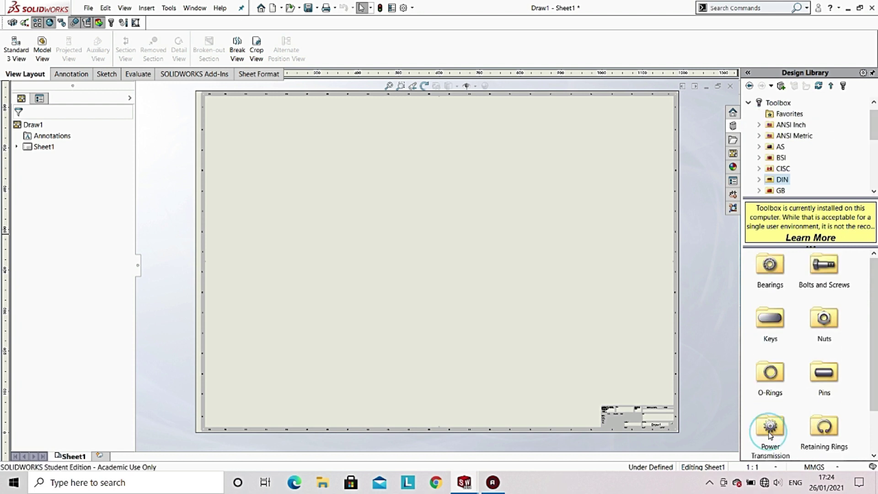
pyautogui.doubleClick(822, 276)
pyautogui.doubleClick(818, 274)
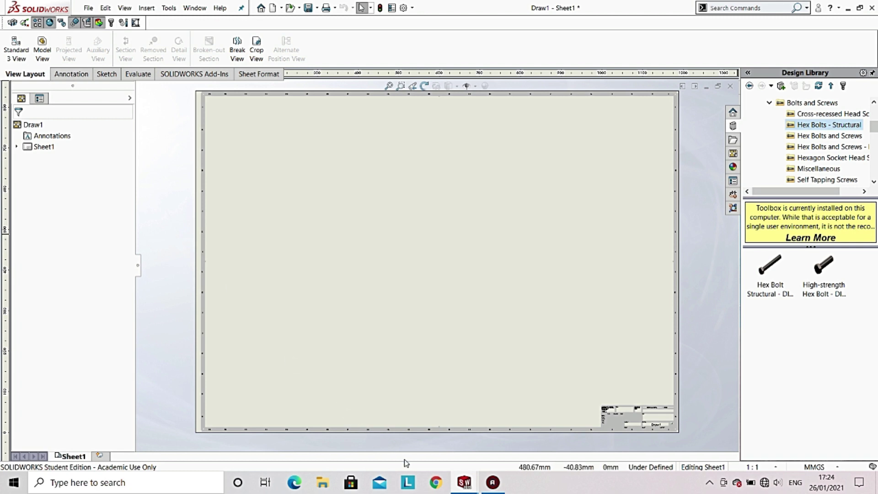
pyautogui.moveTo(465, 483)
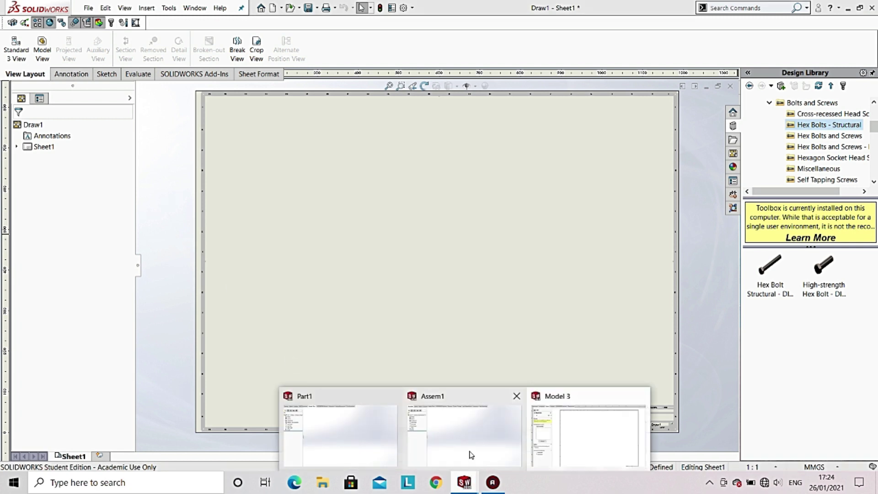
pyautogui.moveTo(471, 455)
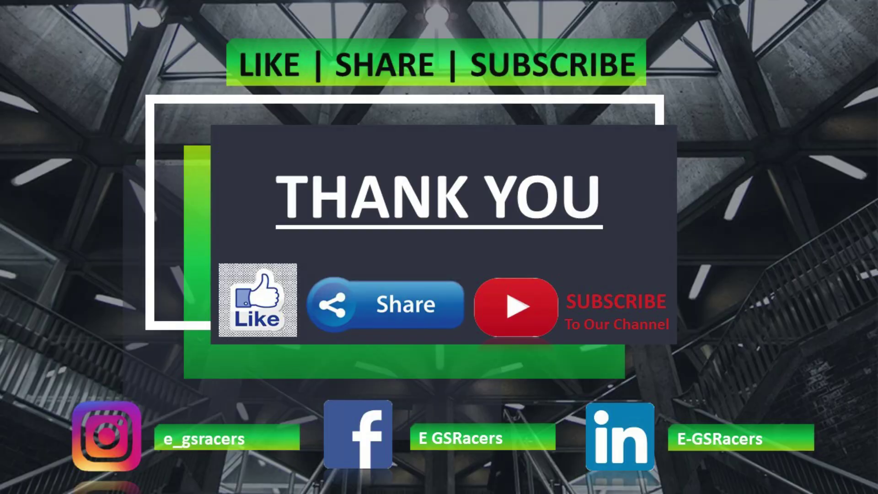